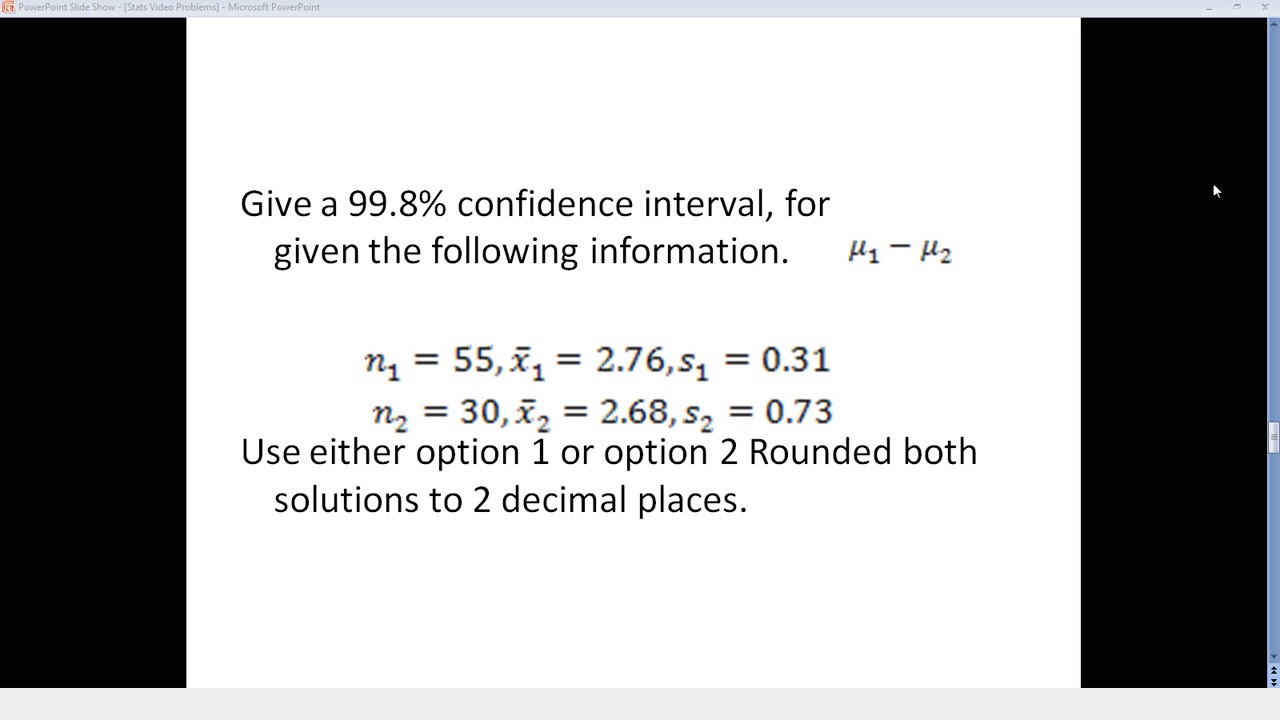
Minimize the PowerPoint slide show holding the 99.8% confidence interval problem.
{"action": "left_click", "coordinate": [1212, 12]}
Put the slide show away again so the Jot! estimate ± margin of error template shows.
{"action": "left_click", "coordinate": [1212, 14]}
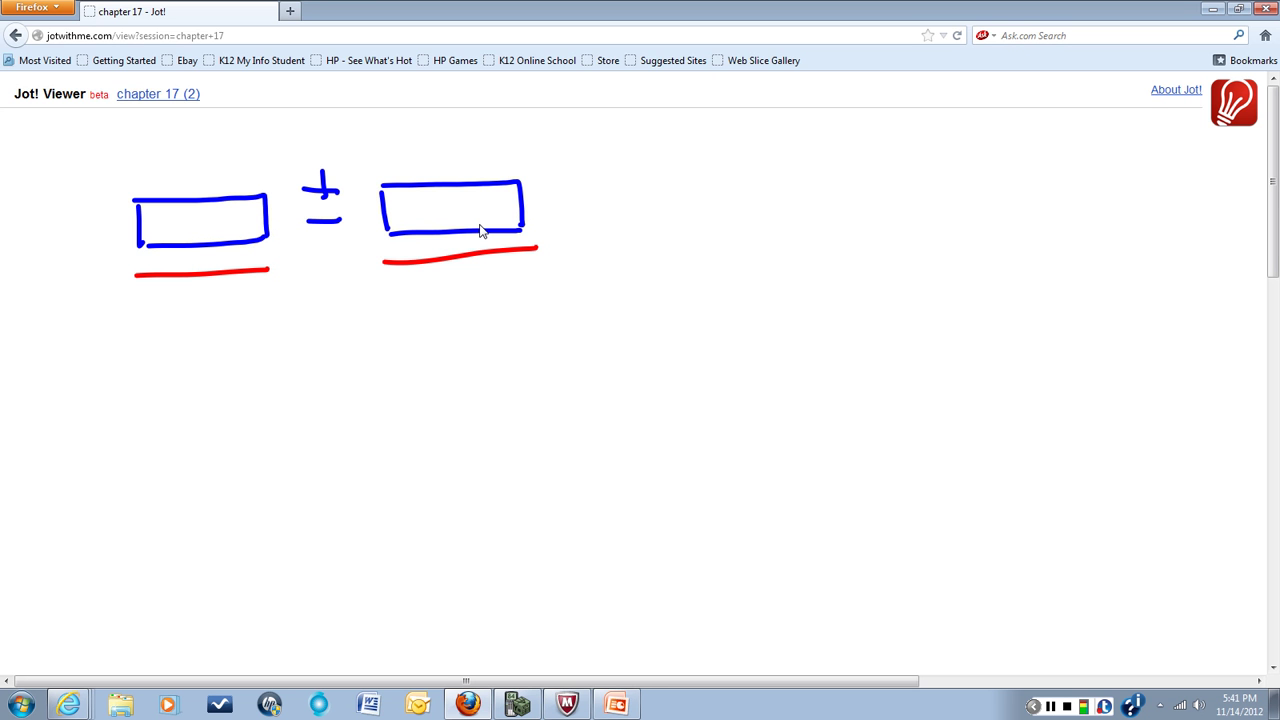
Bring up the TI-84 emulator and open the STAT TESTS list.
{"action": "left_click", "coordinate": [532, 707]}
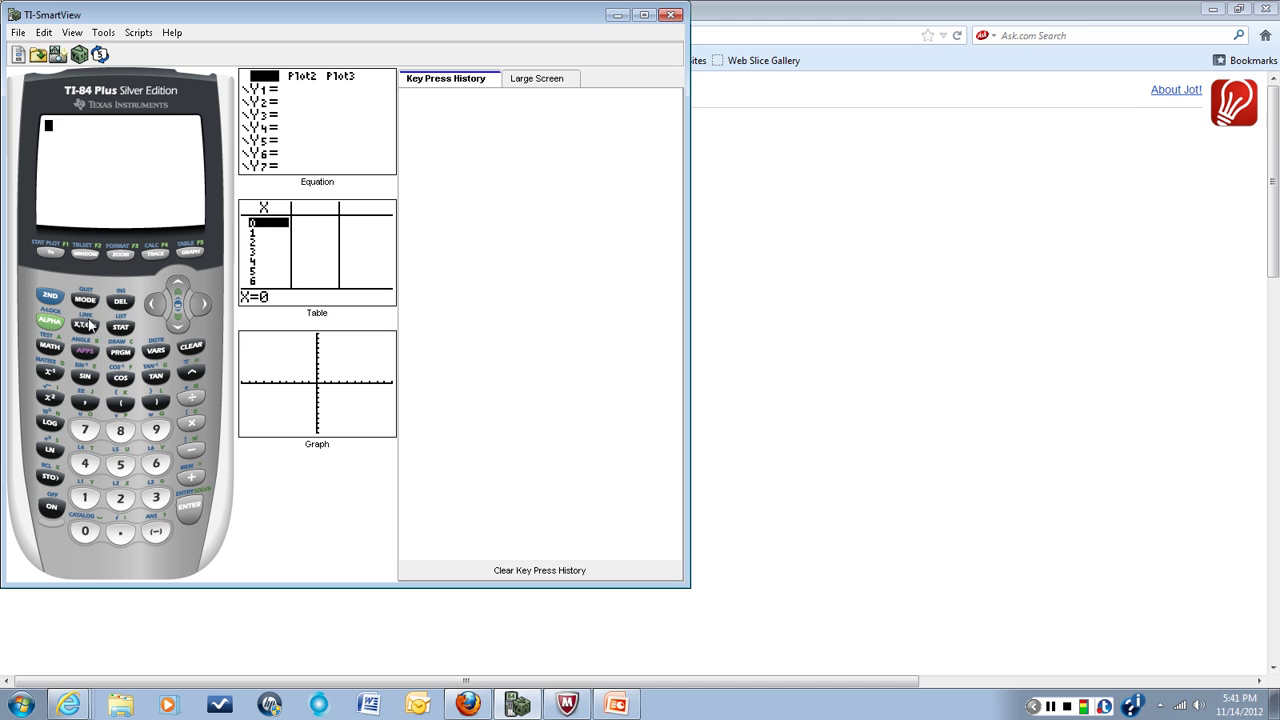
{"action": "left_click", "coordinate": [120, 329]}
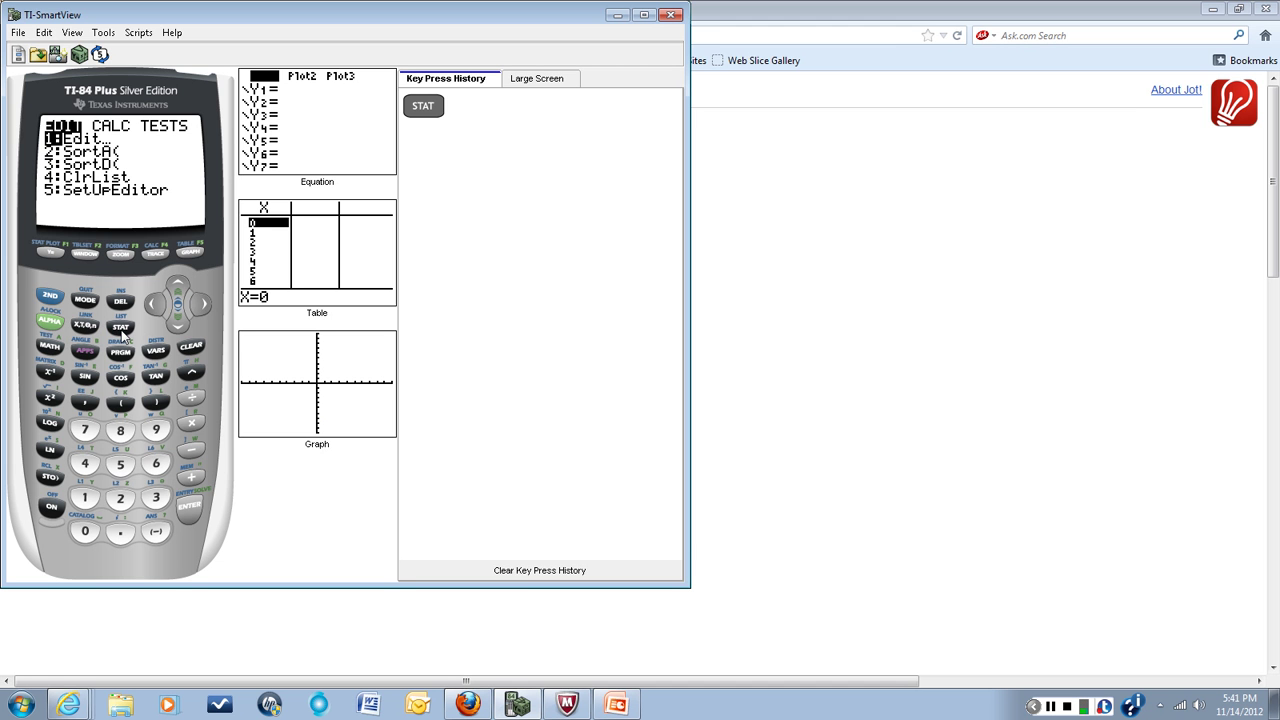
{"action": "left_click", "coordinate": [203, 309]}
{"action": "left_click", "coordinate": [203, 309]}
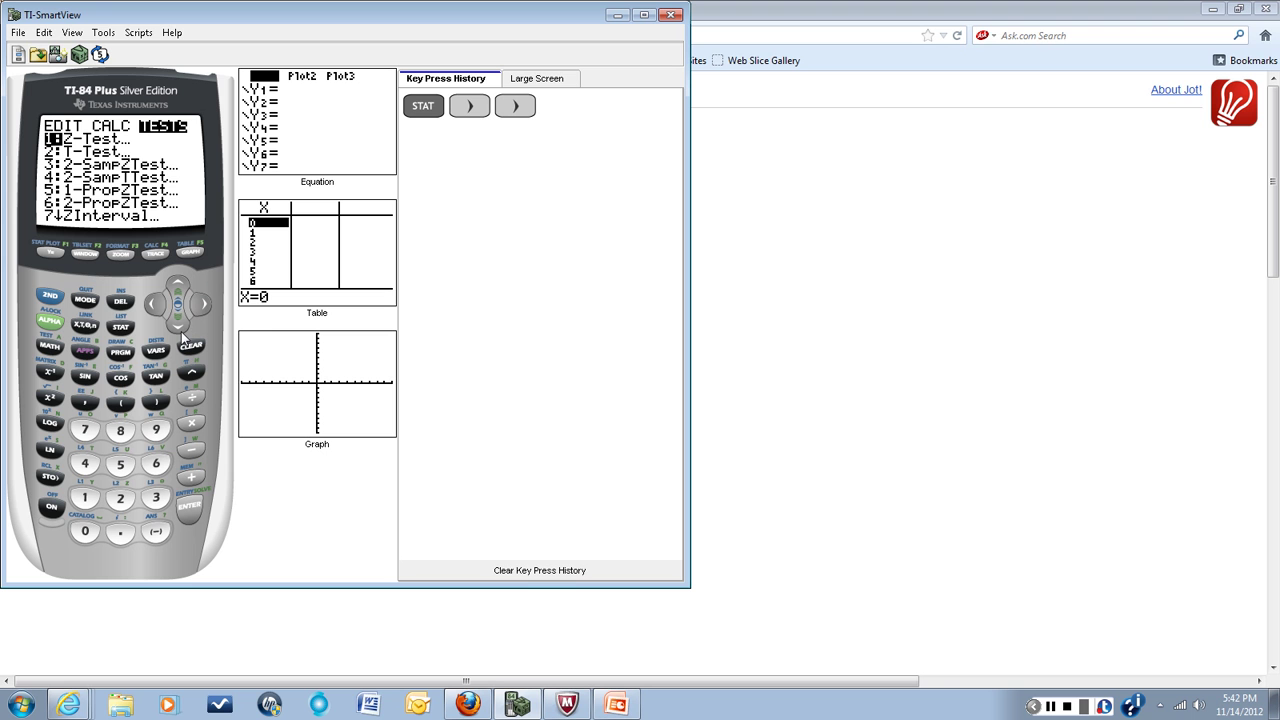
Move down the tests list to the 0:2-SampTInt entry.
{"action": "left_click", "coordinate": [178, 326]}
{"action": "left_click", "coordinate": [178, 326]}
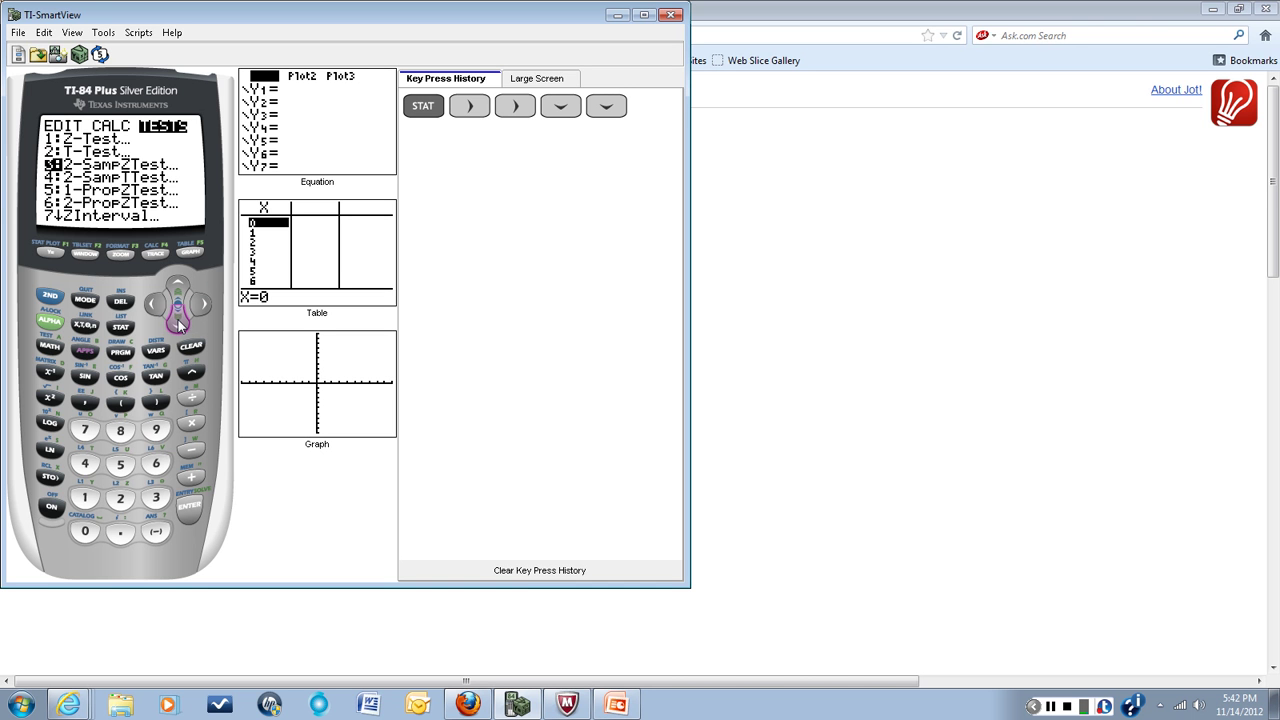
{"action": "left_click", "coordinate": [178, 326]}
{"action": "left_click", "coordinate": [178, 326]}
{"action": "left_click", "coordinate": [178, 326]}
{"action": "left_click", "coordinate": [178, 326]}
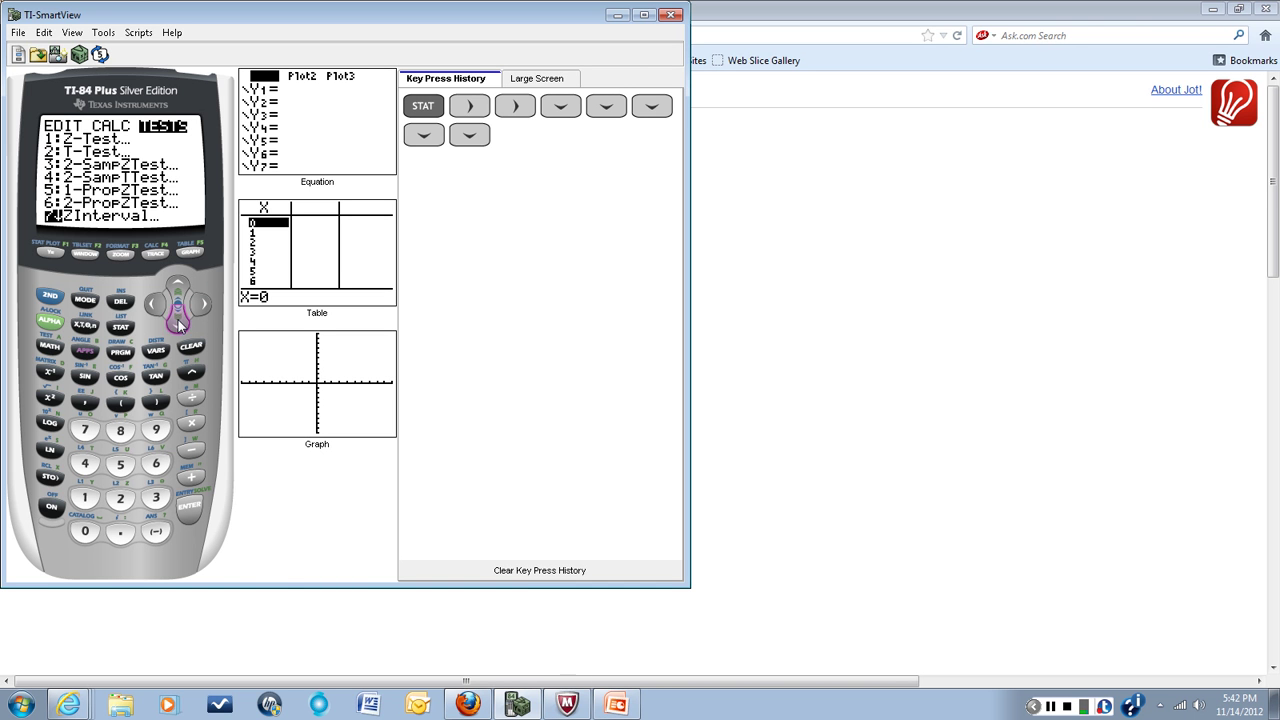
{"action": "left_click", "coordinate": [178, 326]}
{"action": "left_click", "coordinate": [178, 326]}
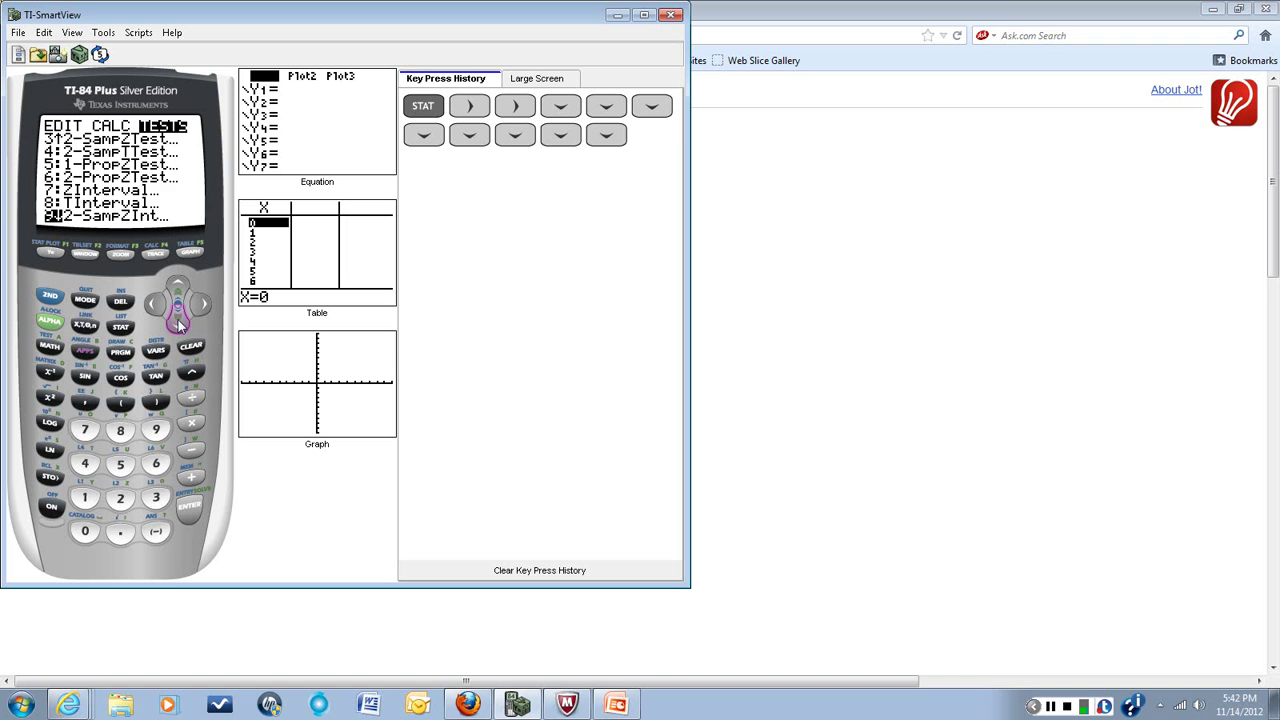
{"action": "left_click", "coordinate": [178, 326]}
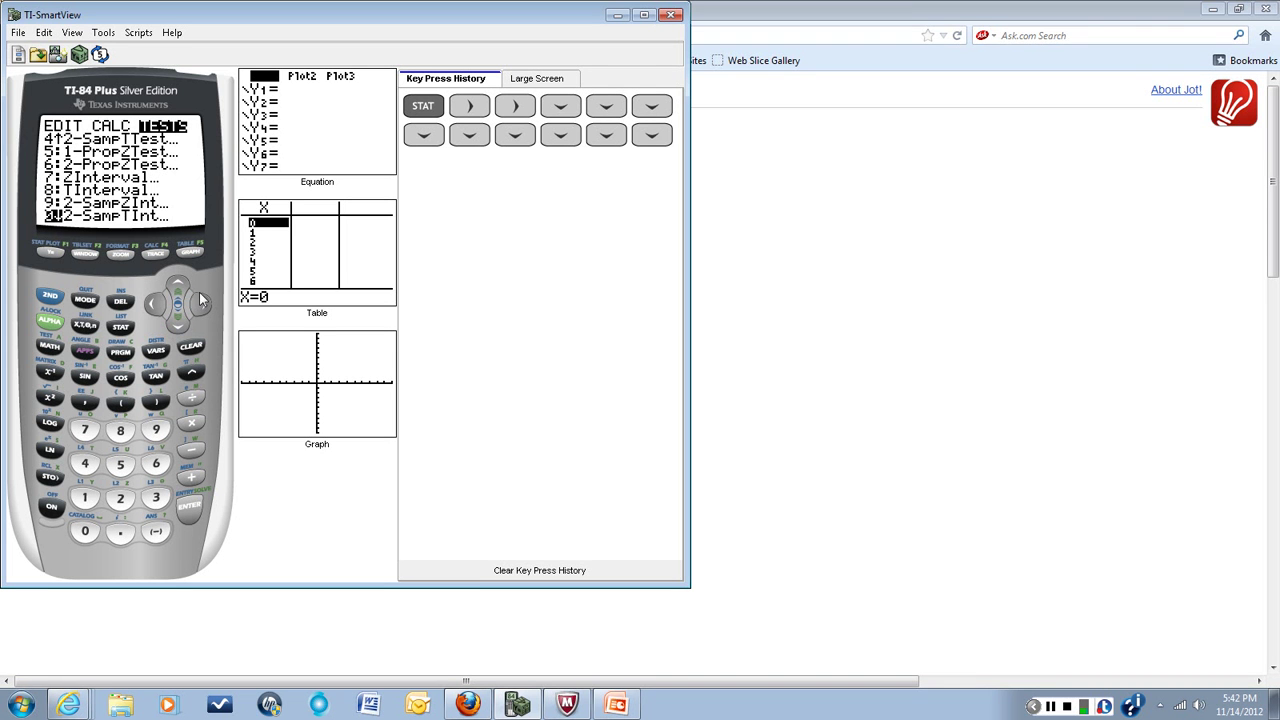
Open 2-SampTInt with Stats input and enter x̄1 = 2.76.
{"action": "left_click", "coordinate": [191, 506]}
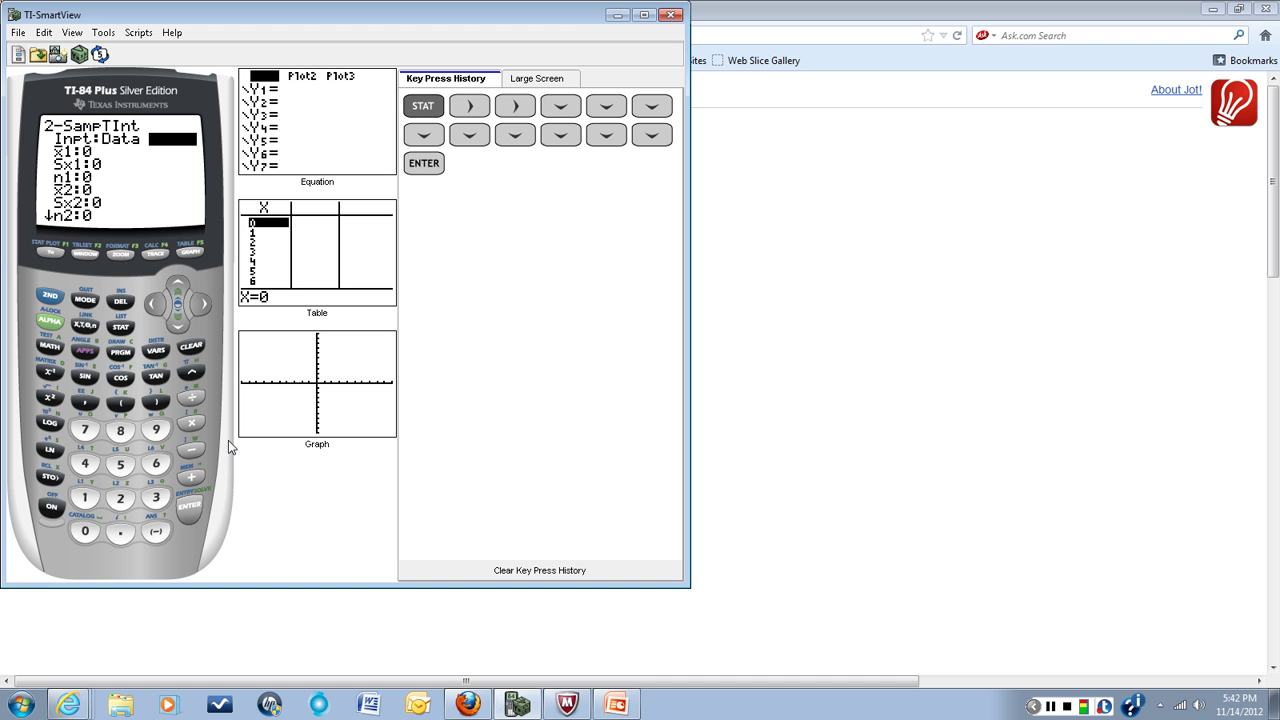
{"action": "left_click", "coordinate": [197, 512]}
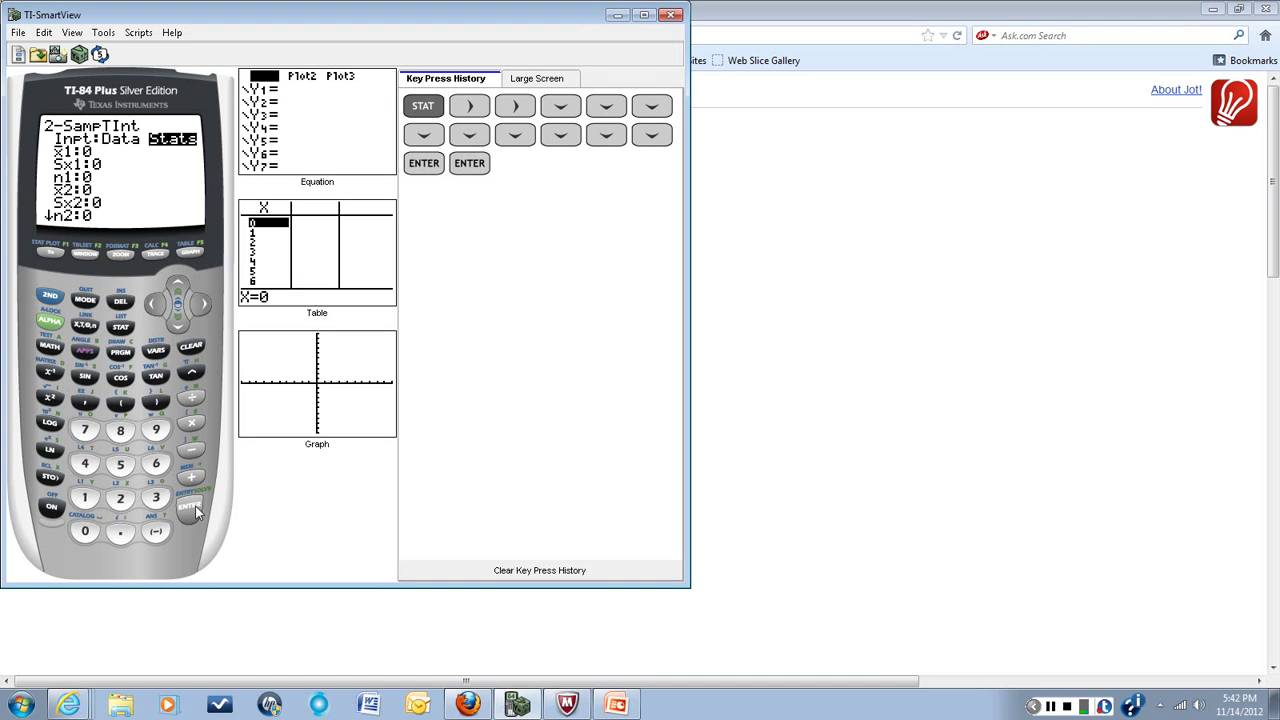
{"action": "left_click", "coordinate": [177, 326]}
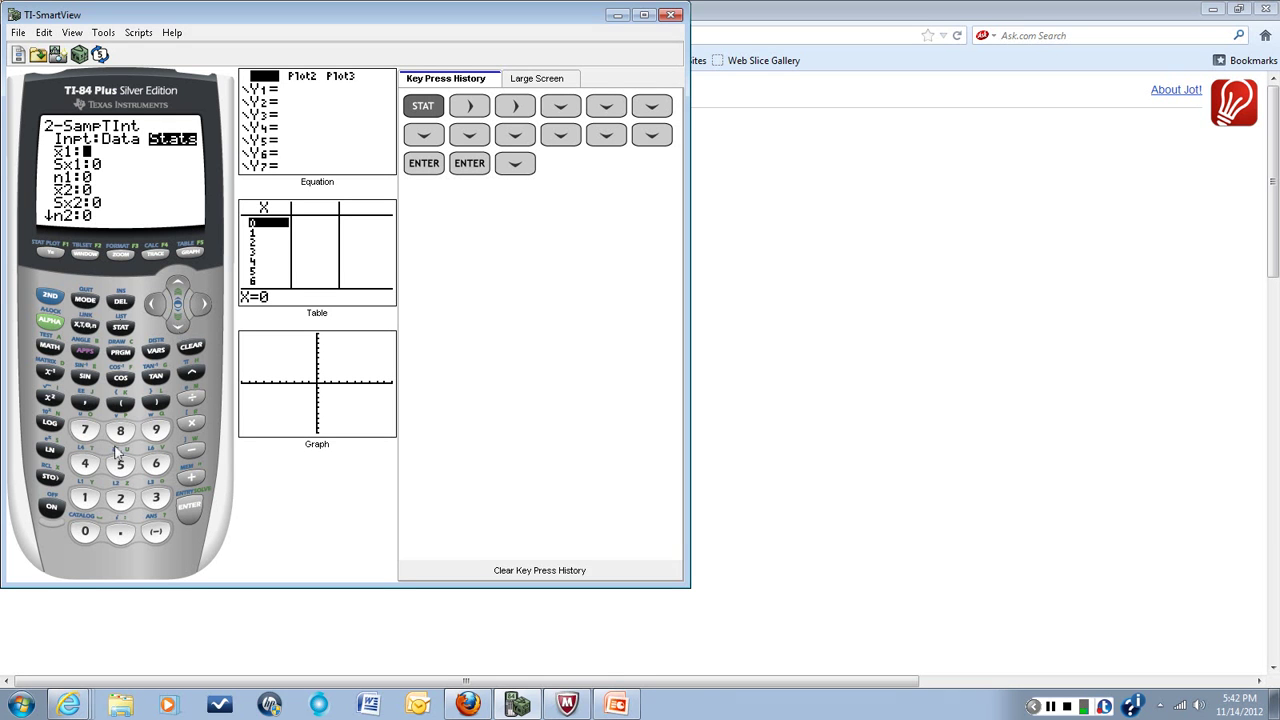
{"action": "left_click", "coordinate": [120, 510]}
{"action": "left_click", "coordinate": [120, 531]}
{"action": "key", "text": "7"}
{"action": "left_click", "coordinate": [158, 468]}
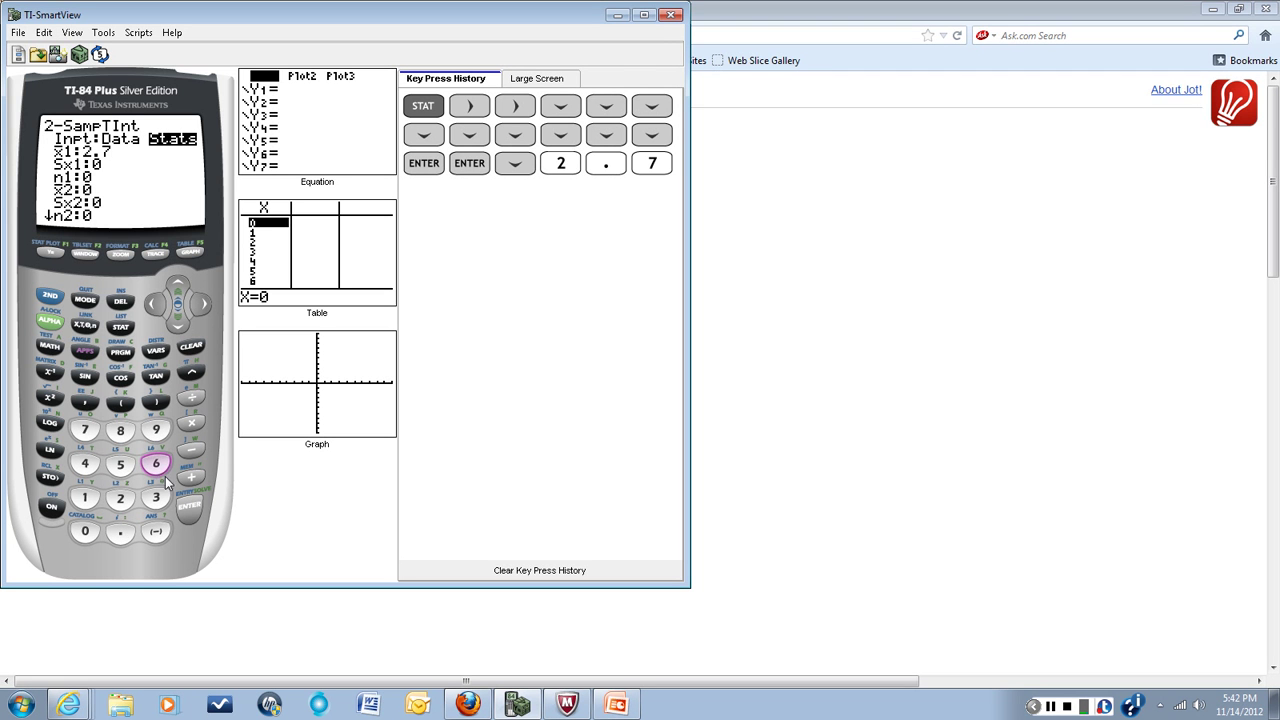
{"action": "left_click", "coordinate": [192, 514]}
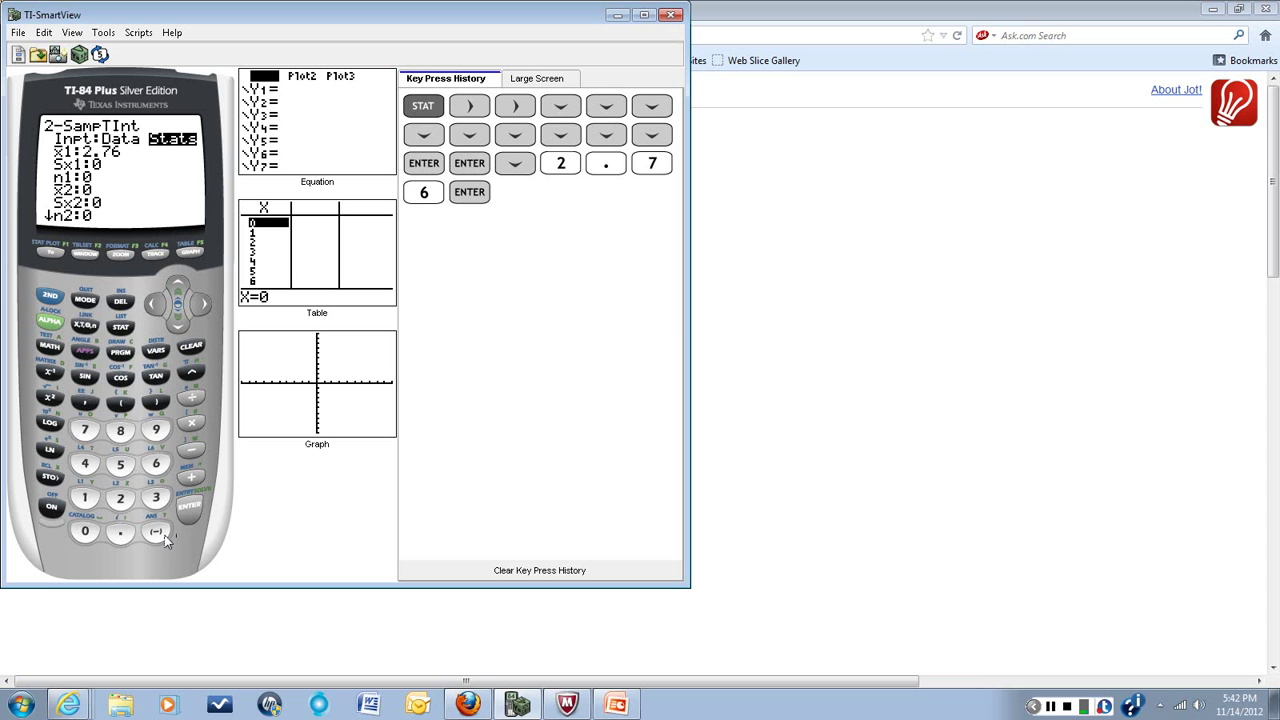
Enter Sx1 = .31 and n1 = 55.
{"action": "left_click", "coordinate": [104, 533]}
{"action": "left_click", "coordinate": [120, 531]}
{"action": "left_click", "coordinate": [156, 496]}
{"action": "type", "text": "1"}
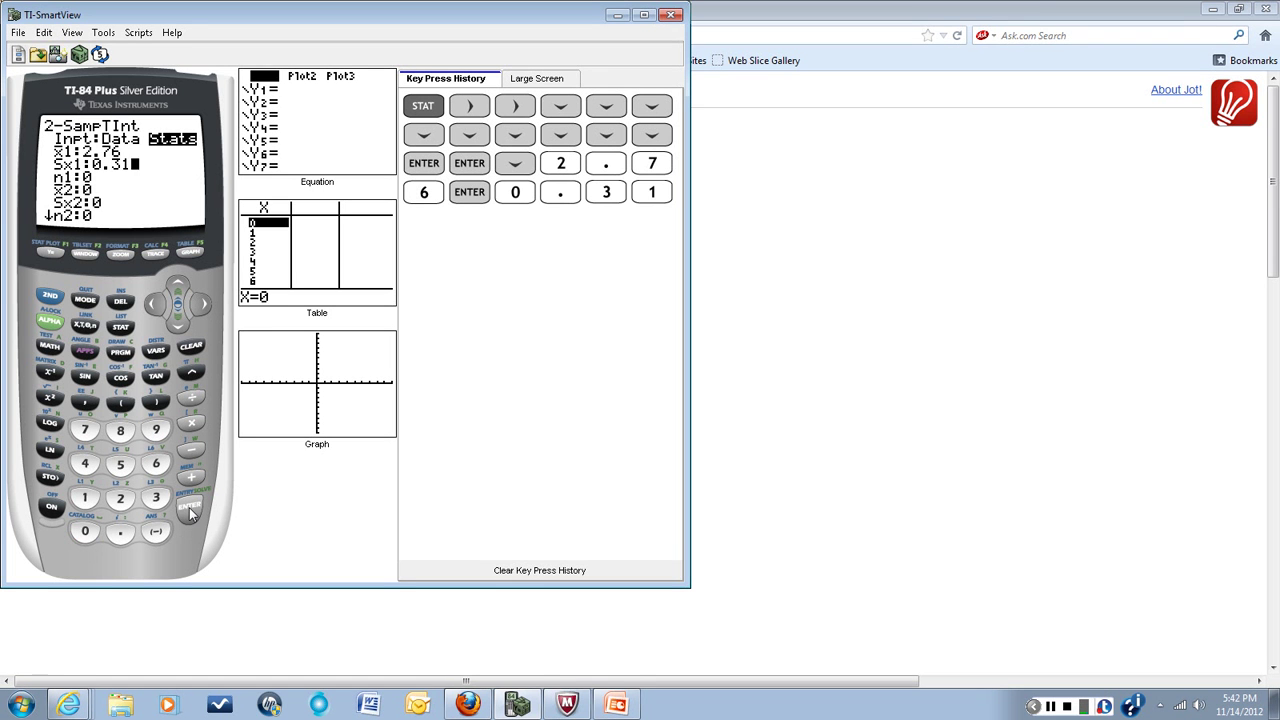
{"action": "left_click", "coordinate": [190, 508]}
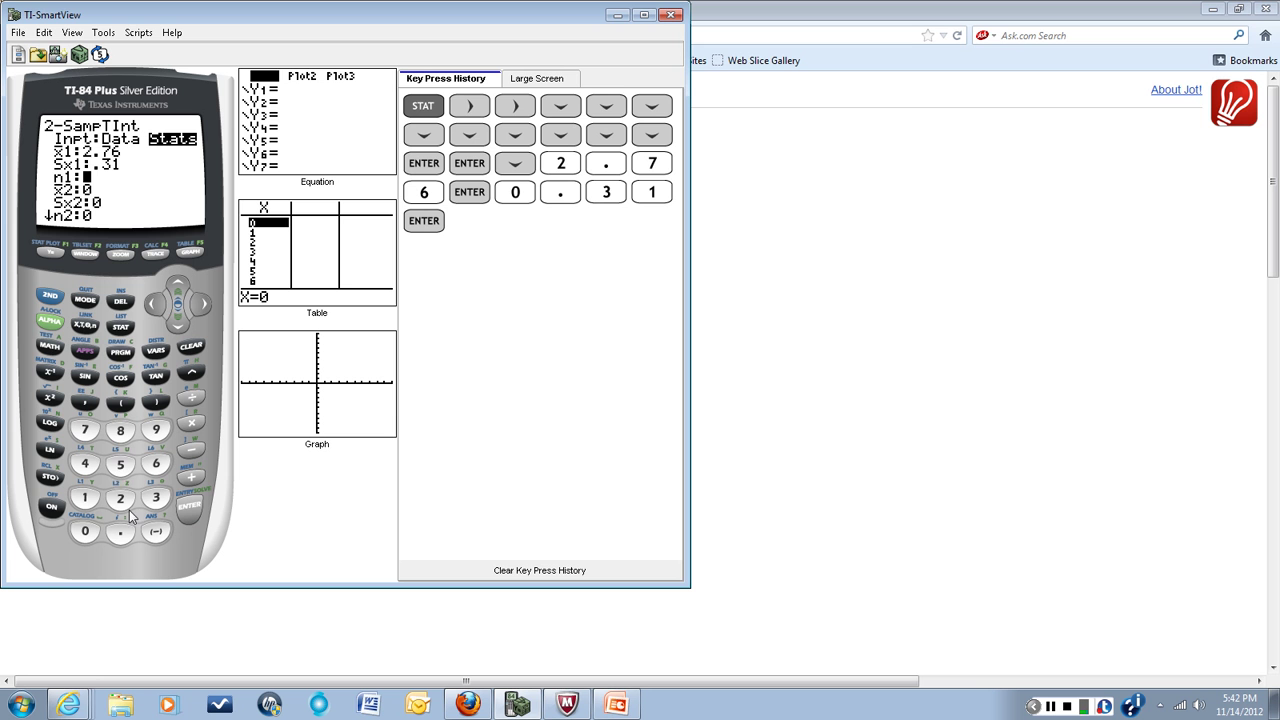
{"action": "type", "text": "55"}
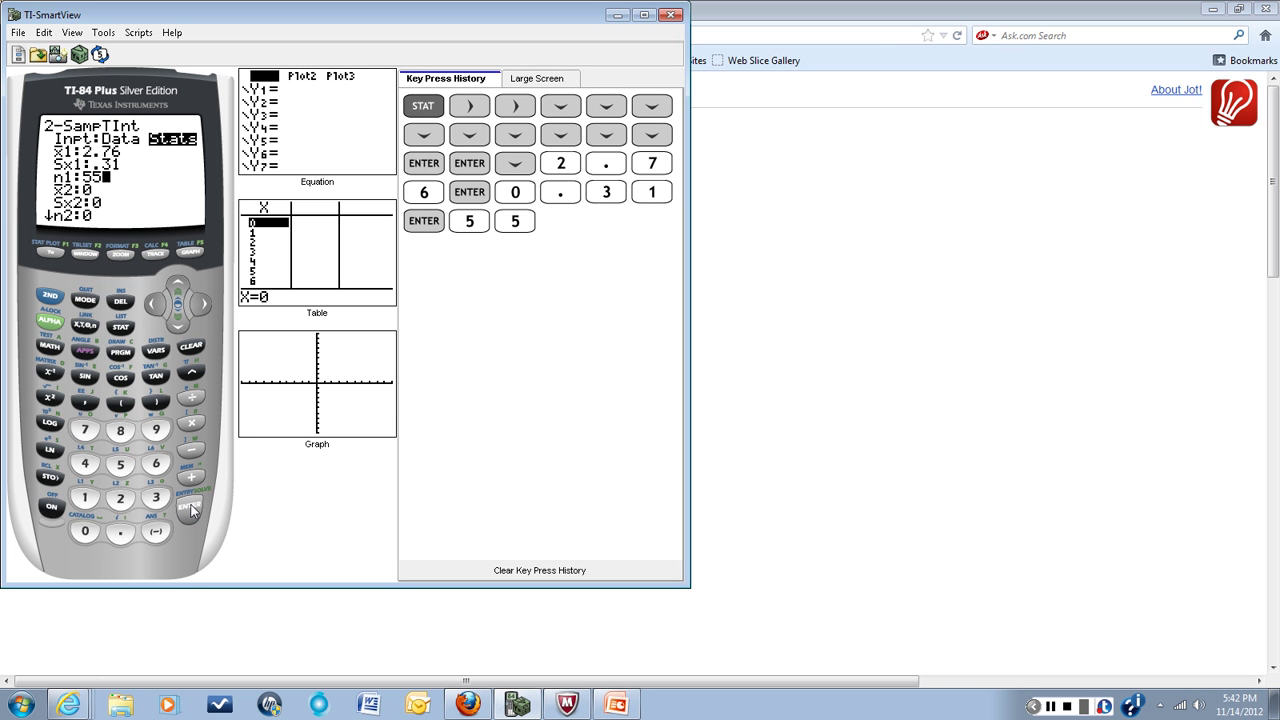
{"action": "left_click", "coordinate": [190, 508]}
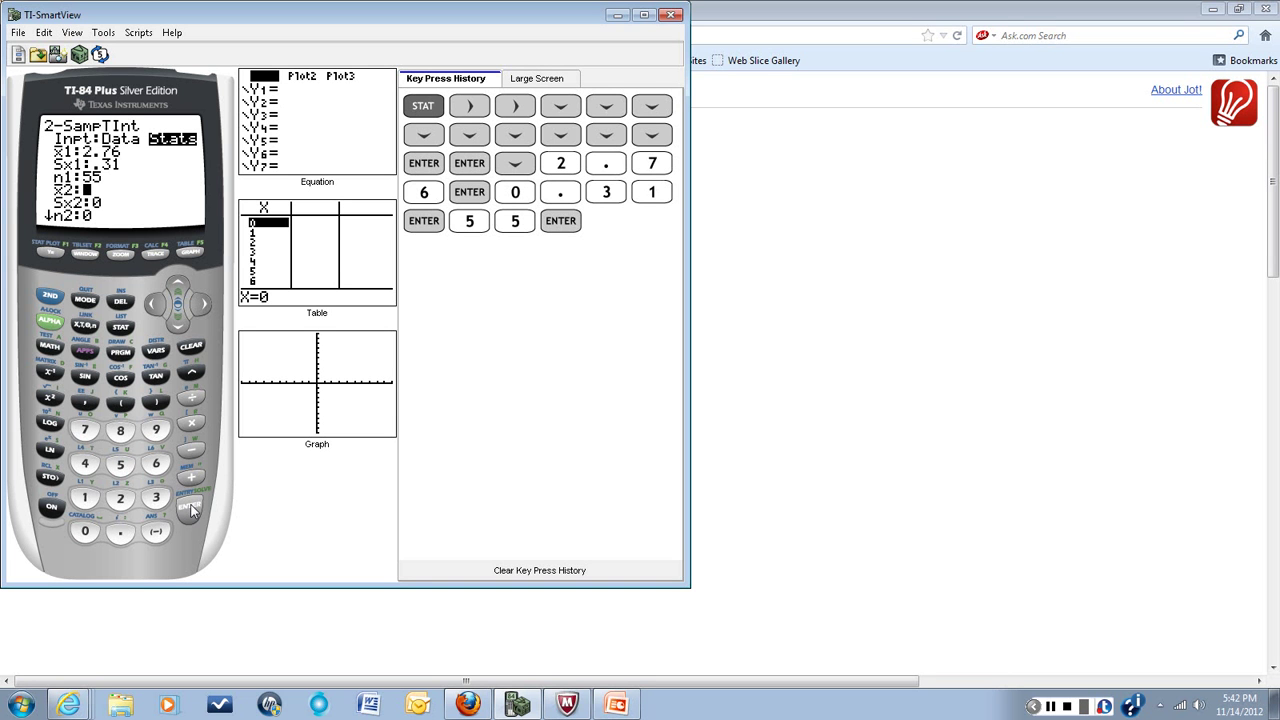
Enter x̄2 = 2.68.
{"action": "left_click", "coordinate": [124, 499]}
{"action": "left_click", "coordinate": [124, 533]}
{"action": "left_click", "coordinate": [155, 465]}
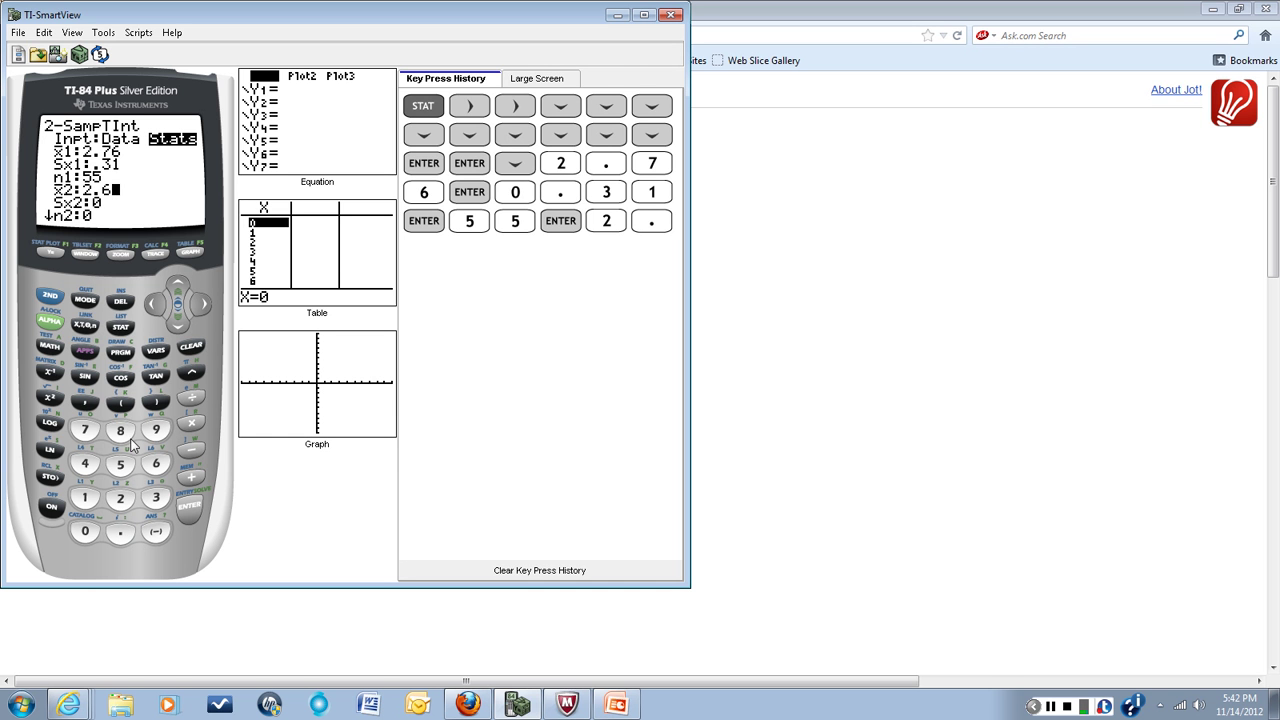
{"action": "left_click", "coordinate": [121, 431]}
{"action": "left_click", "coordinate": [189, 507]}
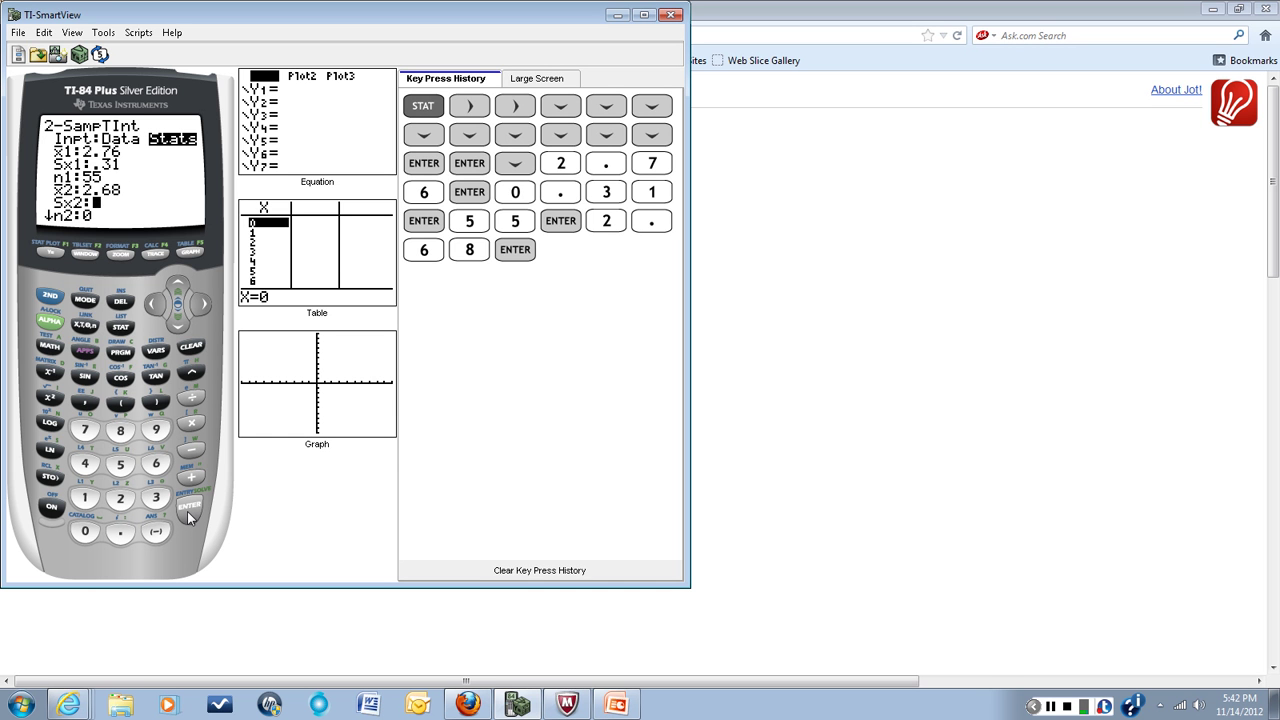
Enter Sx2 = .73 and n2 = 30.
{"action": "left_click", "coordinate": [85, 531]}
{"action": "left_click", "coordinate": [122, 533]}
{"action": "left_click", "coordinate": [84, 430]}
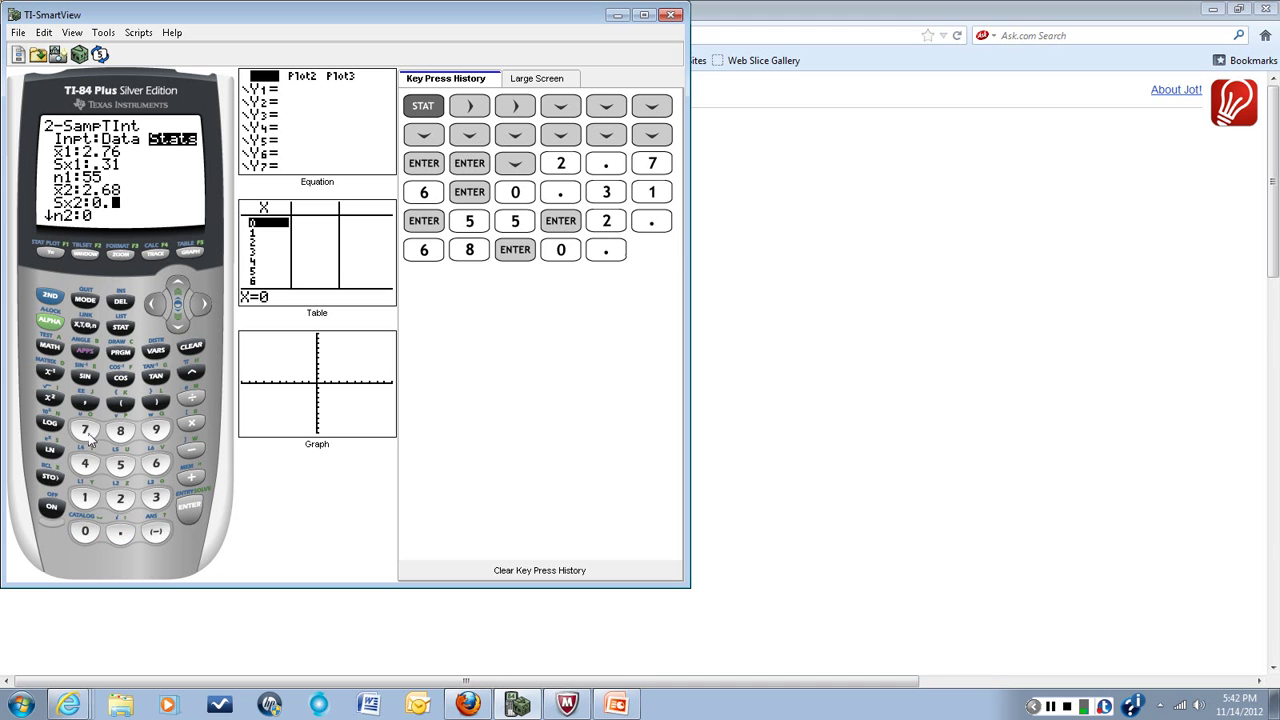
{"action": "left_click", "coordinate": [155, 498]}
{"action": "left_click", "coordinate": [189, 508]}
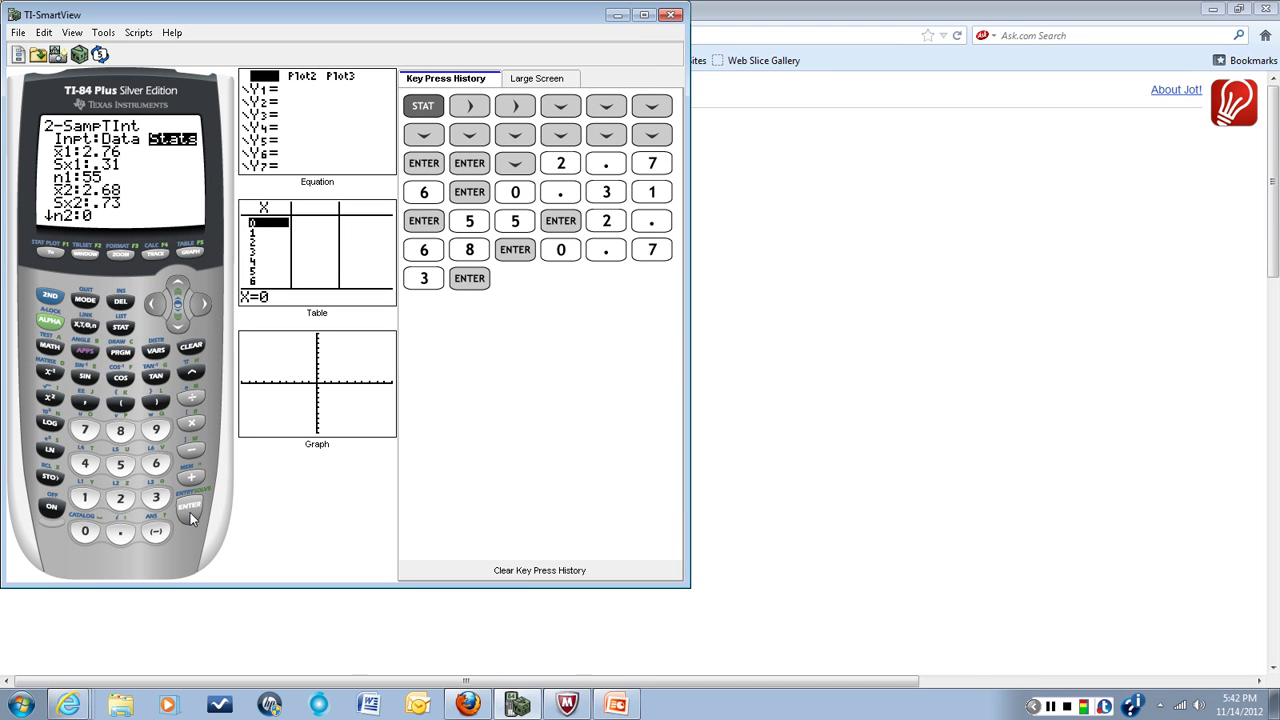
{"action": "left_click", "coordinate": [152, 500]}
{"action": "left_click", "coordinate": [94, 535]}
{"action": "left_click", "coordinate": [188, 510]}
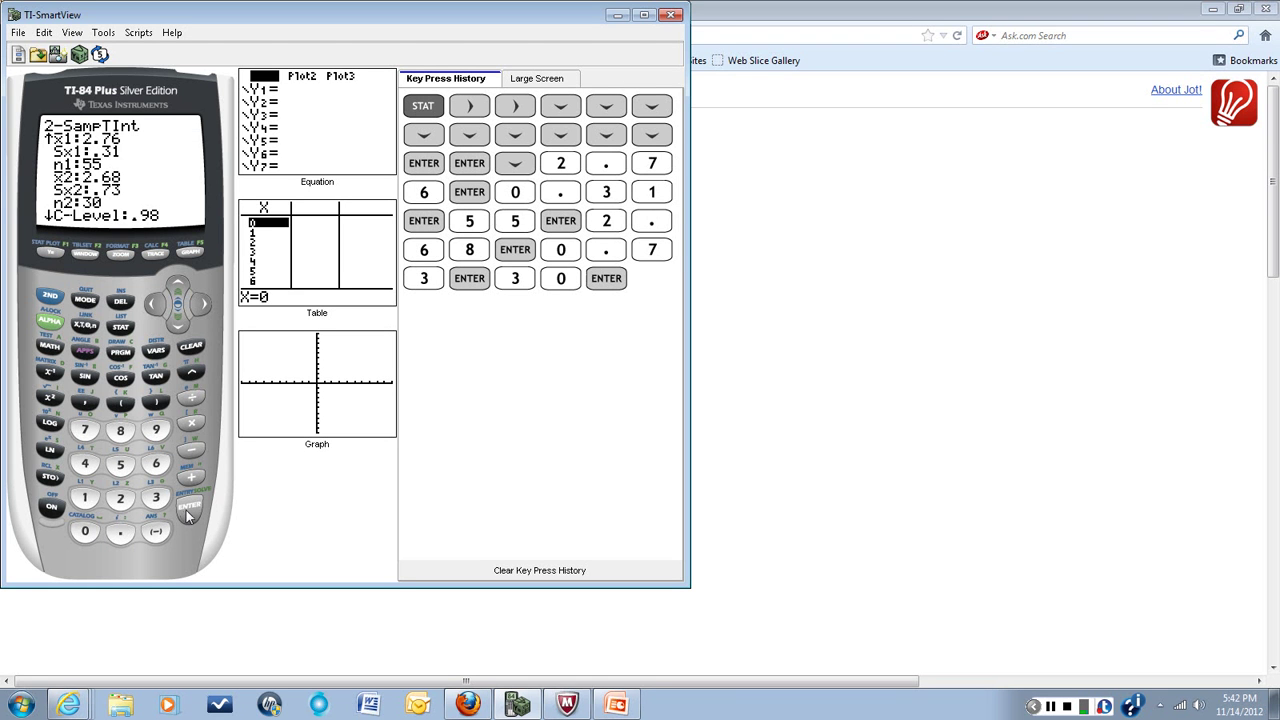
Set C-Level to .998 and leave Pooled at No.
{"action": "left_click", "coordinate": [121, 535]}
{"action": "left_click", "coordinate": [155, 430]}
{"action": "left_click", "coordinate": [152, 432]}
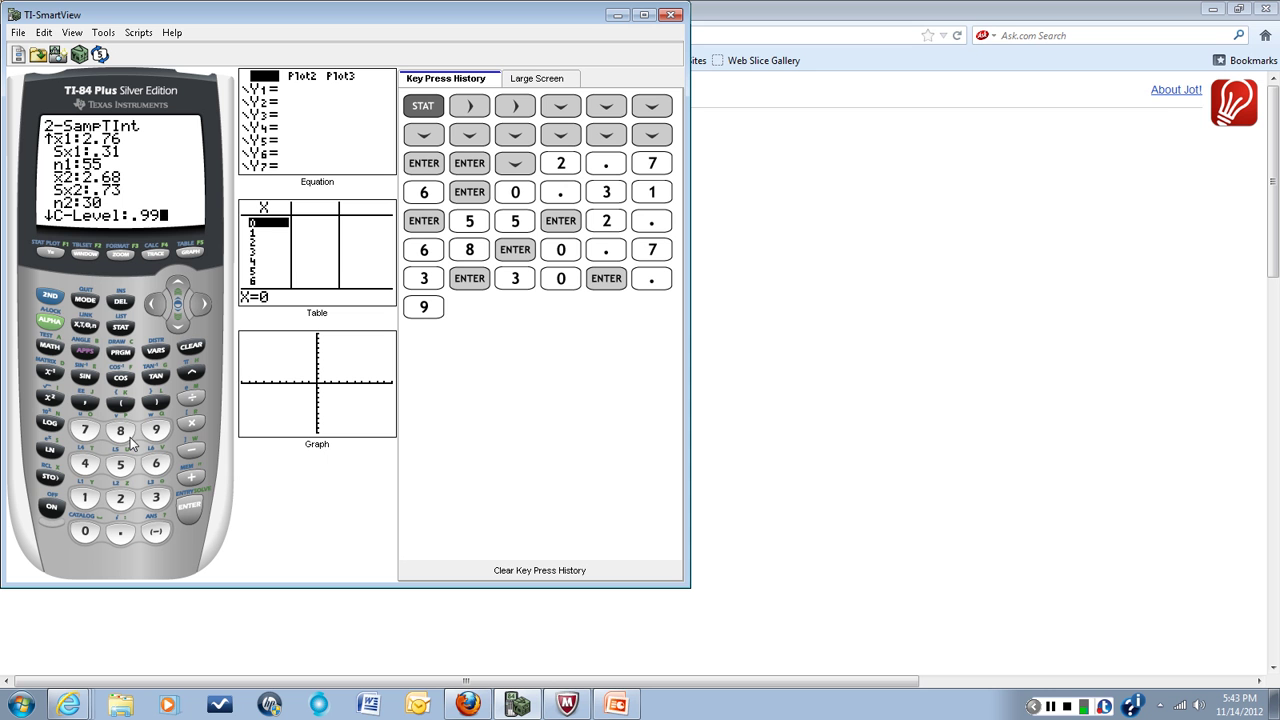
{"action": "left_click", "coordinate": [124, 434]}
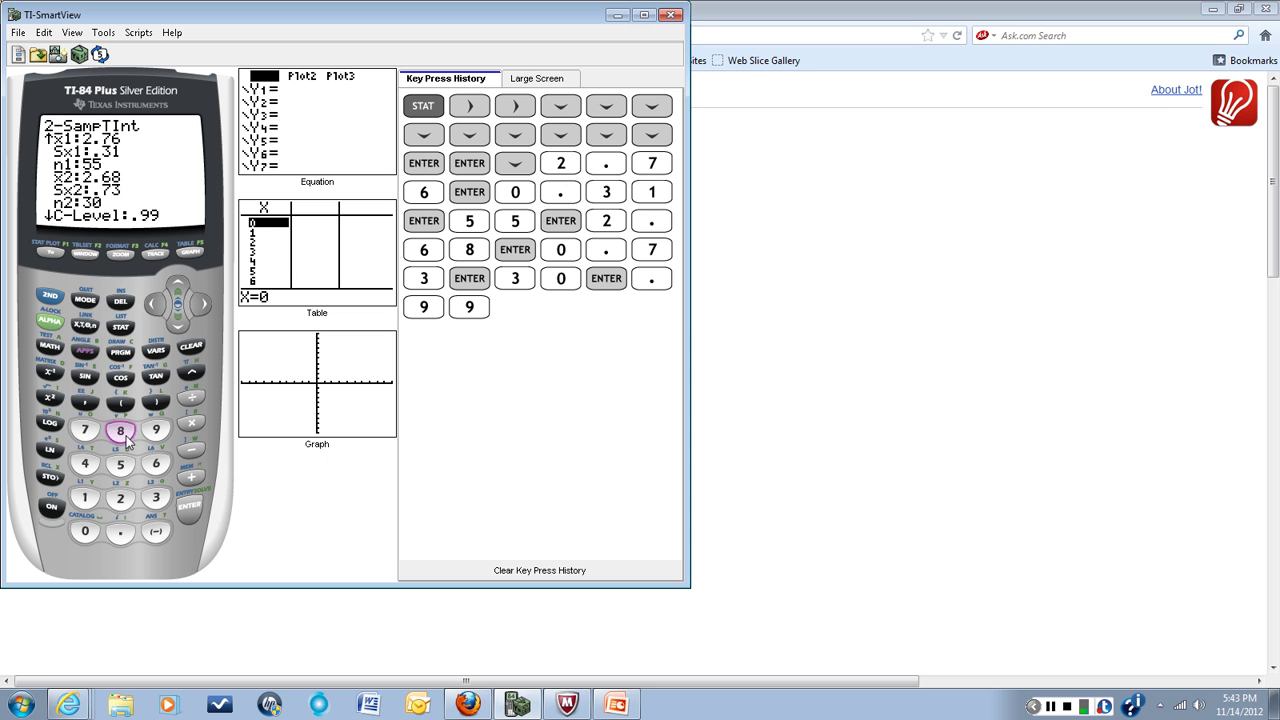
{"action": "left_click", "coordinate": [189, 510]}
{"action": "left_click", "coordinate": [191, 512]}
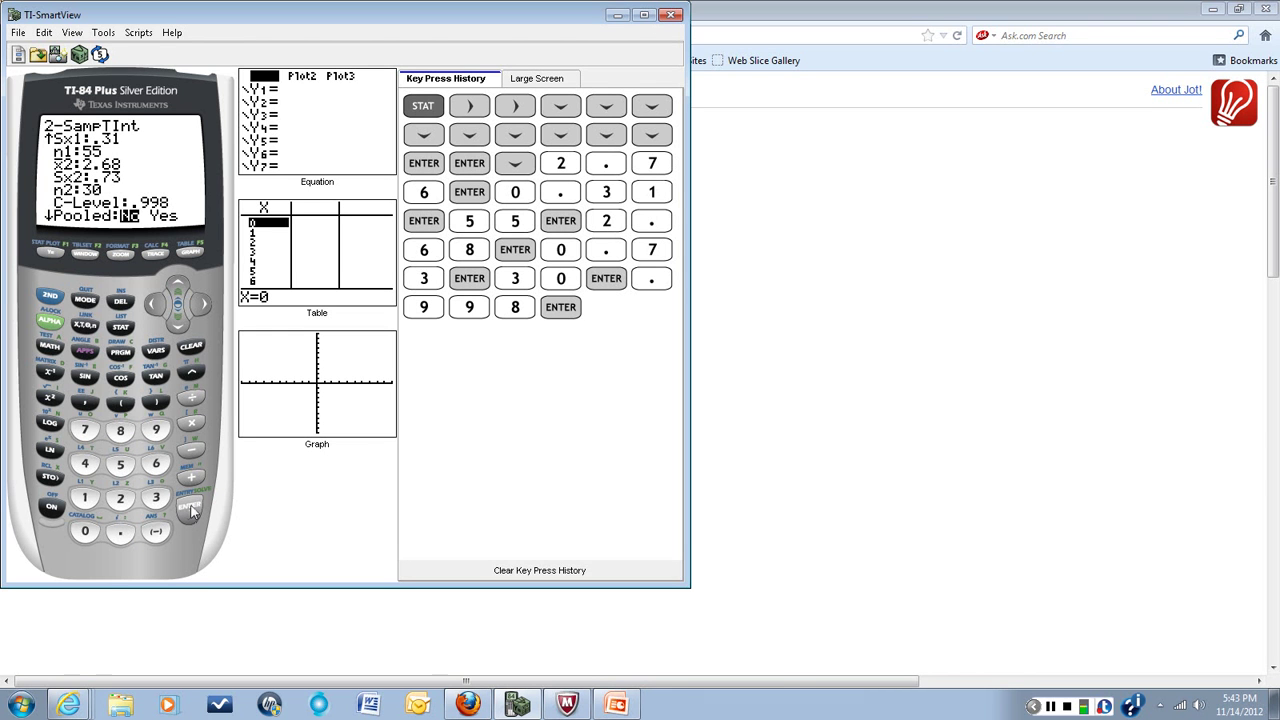
Calculate the 2-SampTInt, giving the interval (−.3867, .54675) with df ≈ 34.80.
{"action": "left_click", "coordinate": [177, 325]}
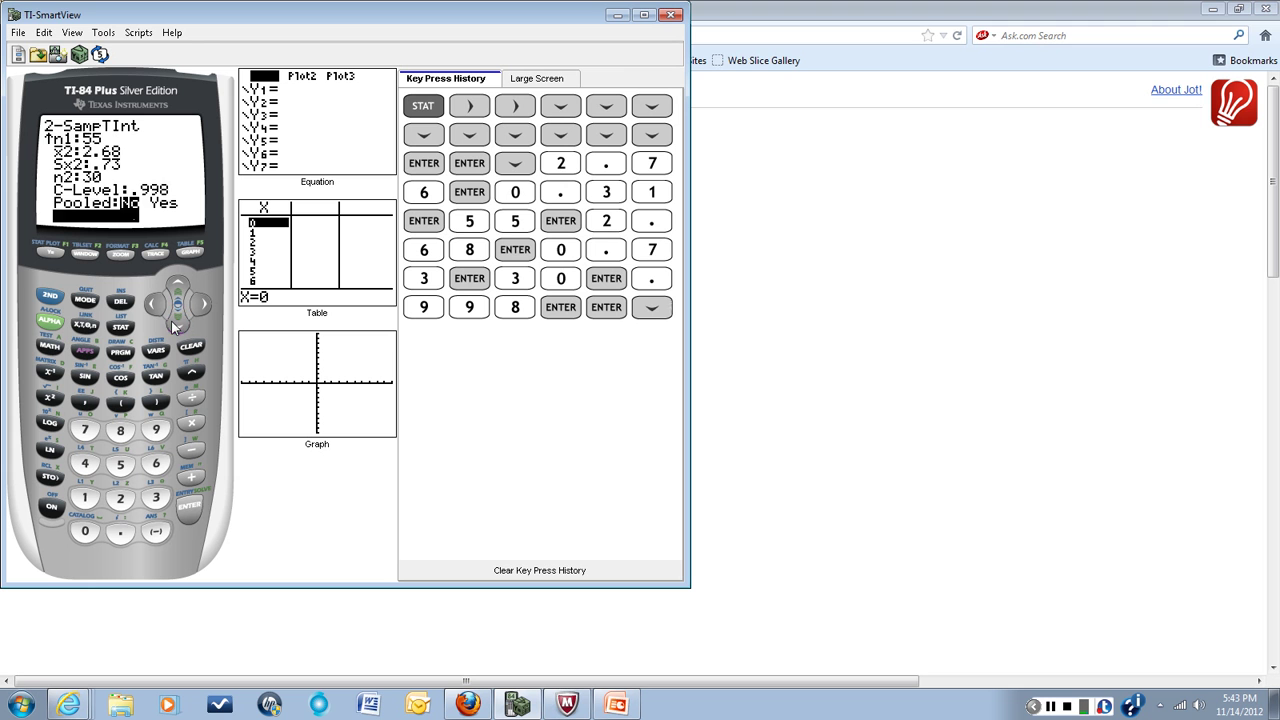
{"action": "left_click", "coordinate": [195, 511]}
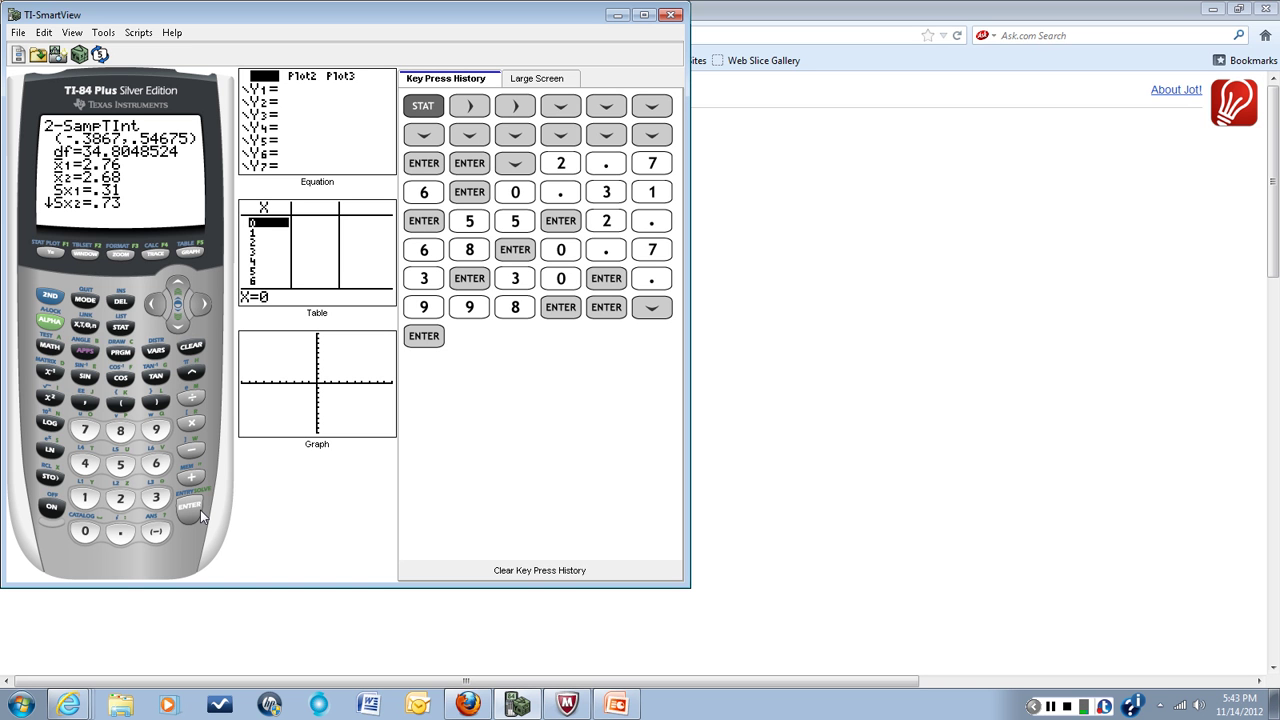
Minimize TI-SmartView to return to the Jot! whiteboard.
{"action": "left_click", "coordinate": [614, 17]}
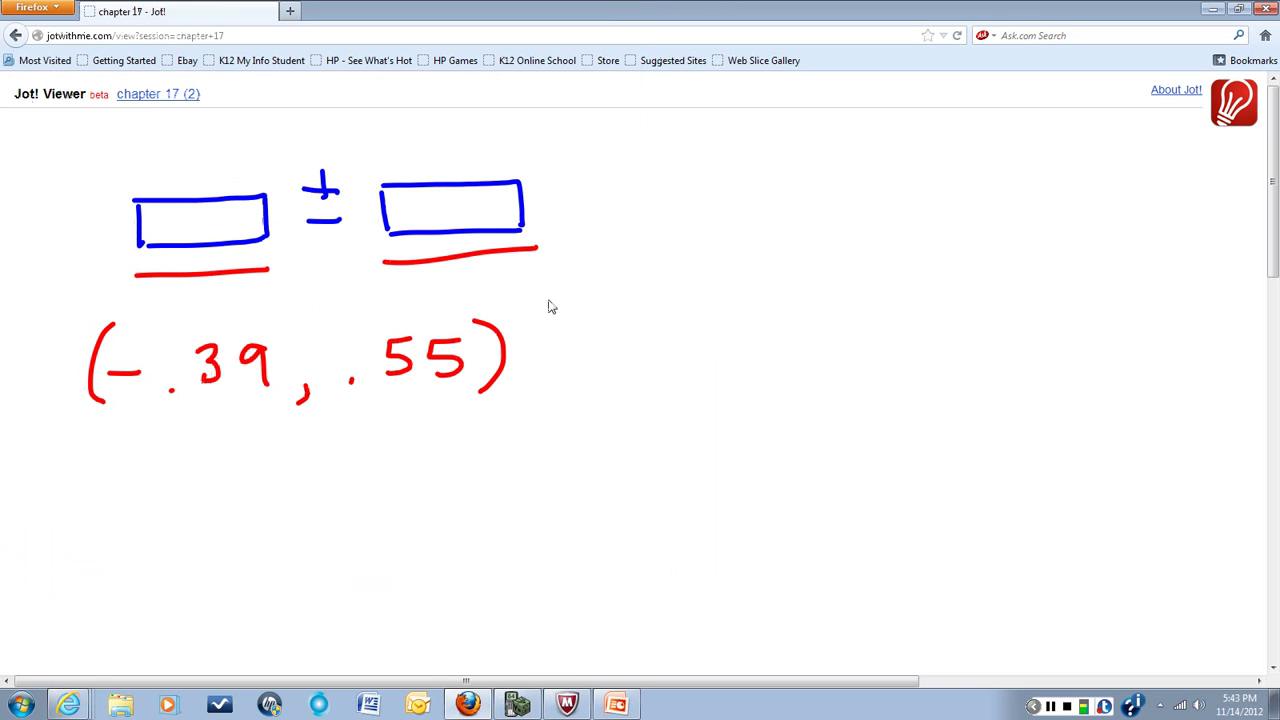